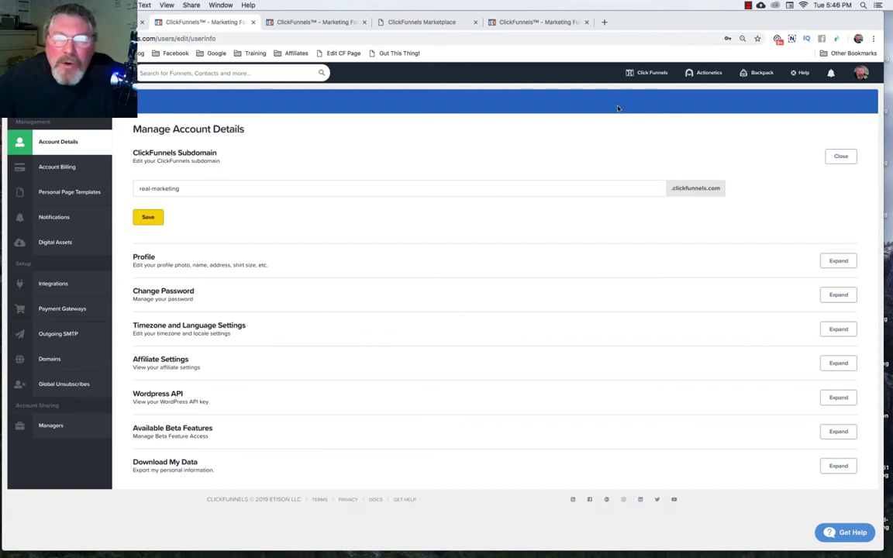
# - Open the ClickFunnels main menu in the top bar from the Manage Account Details page
pyautogui.click(648, 75)
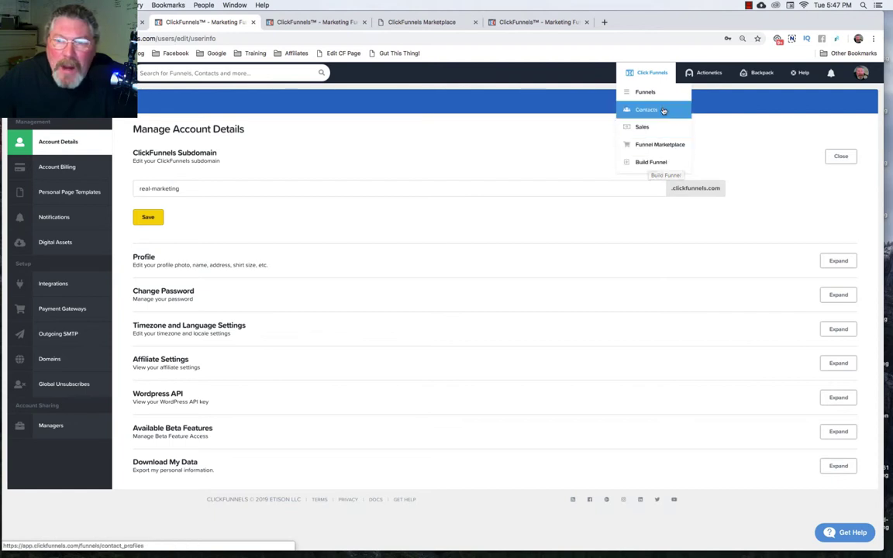
# - Go to Manage Your Contacts and keep the Showing Contacts For range at Last 30 Days
pyautogui.click(643, 112)
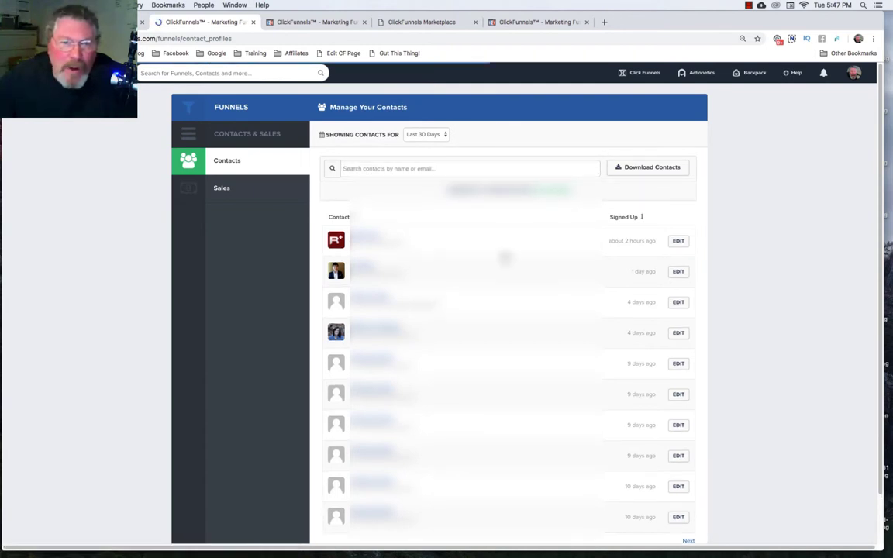
pyautogui.scroll(-2, 505, 256)
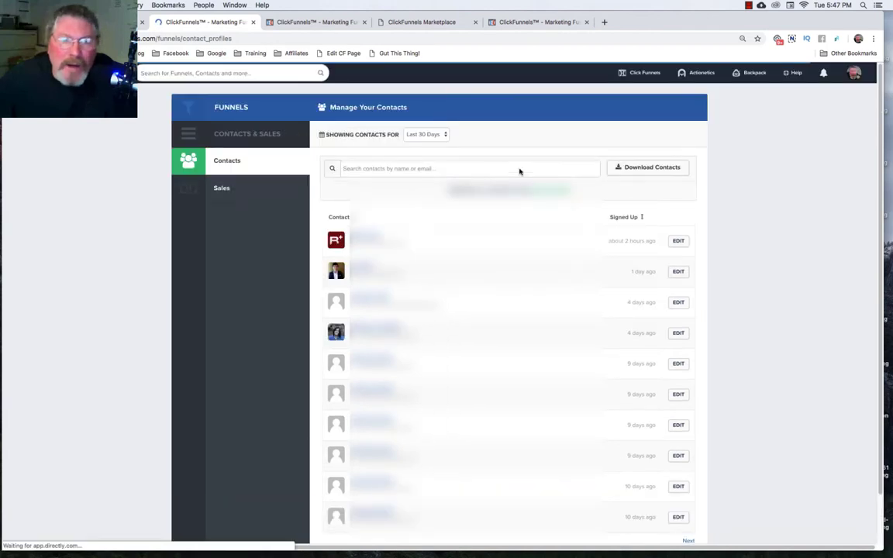
pyautogui.click(422, 136)
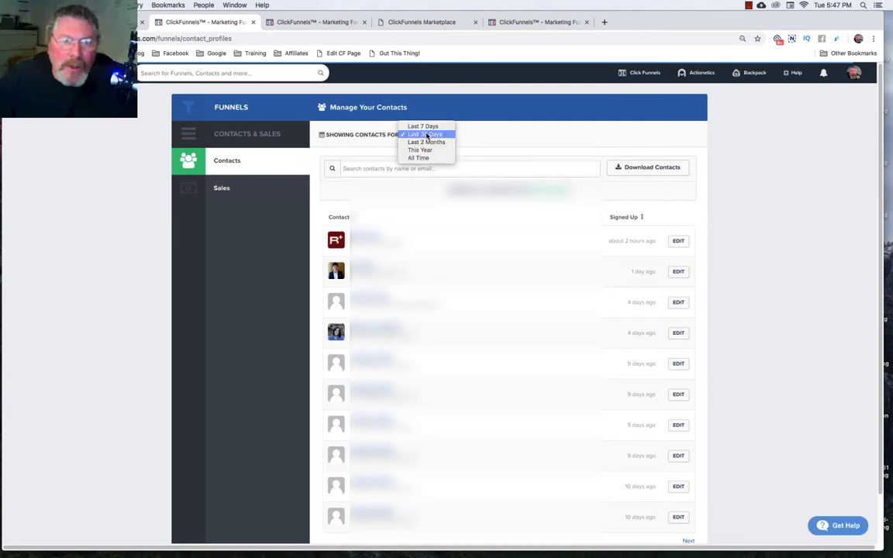
pyautogui.click(424, 134)
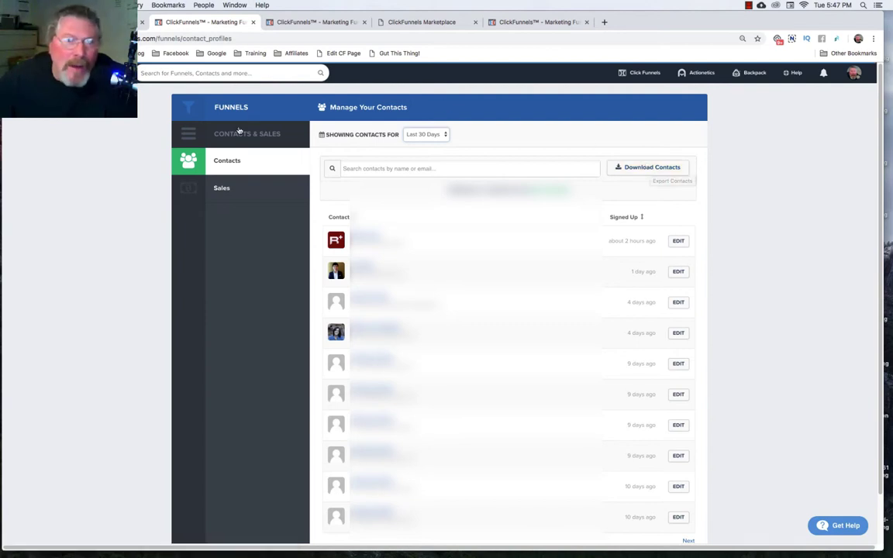
# - Switch to the Sales list and view details of the top $7.95 Stripe Product sale
pyautogui.click(221, 189)
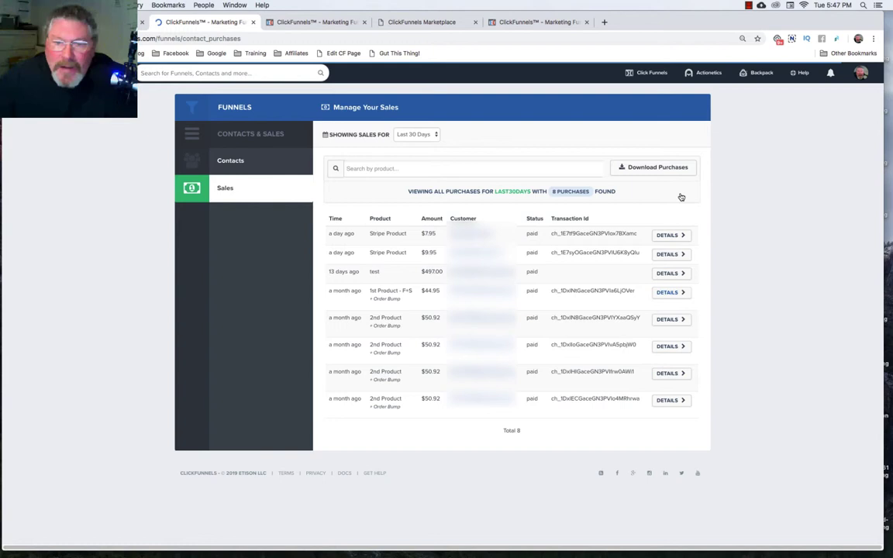
pyautogui.click(676, 240)
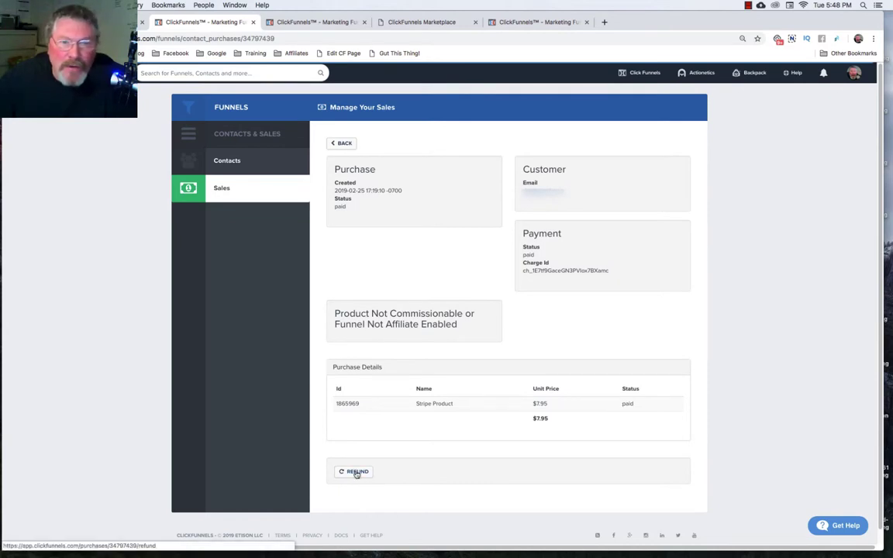
pyautogui.moveTo(646, 73)
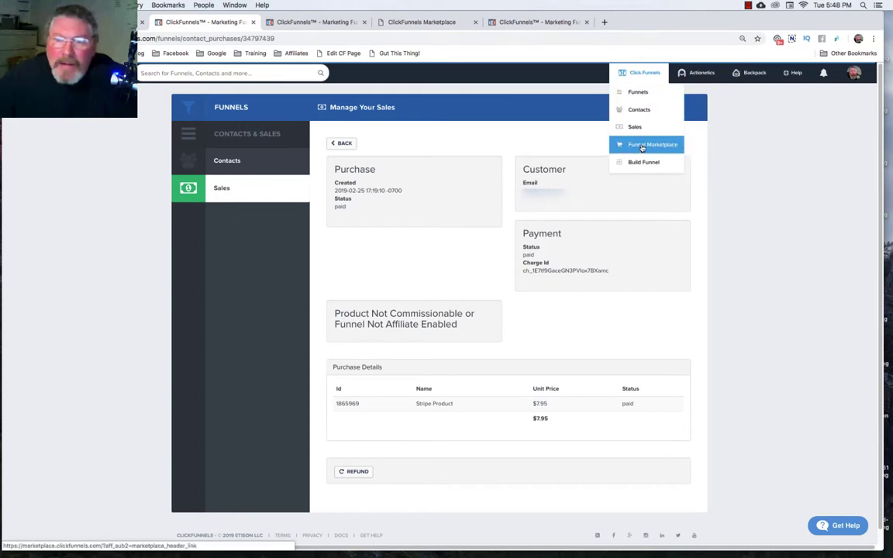
# - Open the Funnel Marketplace and browse its template categories, then return to the top
pyautogui.click(642, 145)
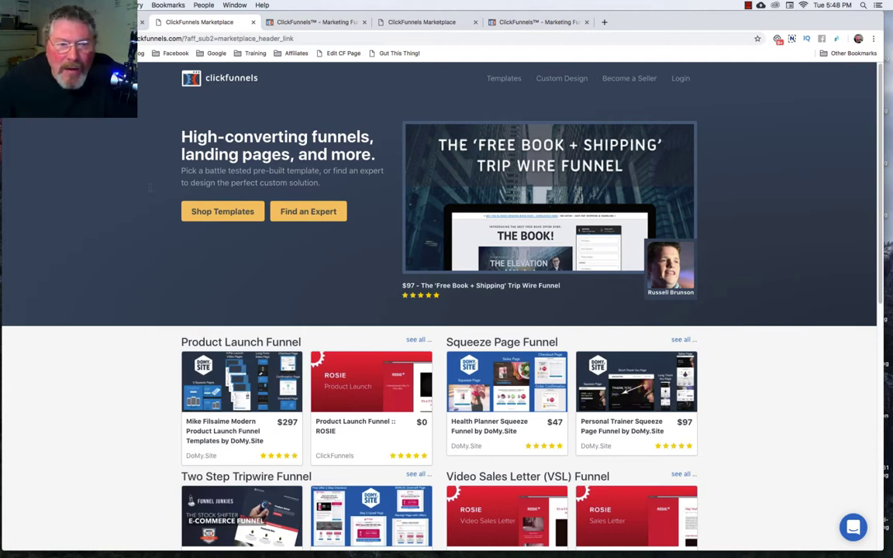
pyautogui.scroll(-5, 150, 190)
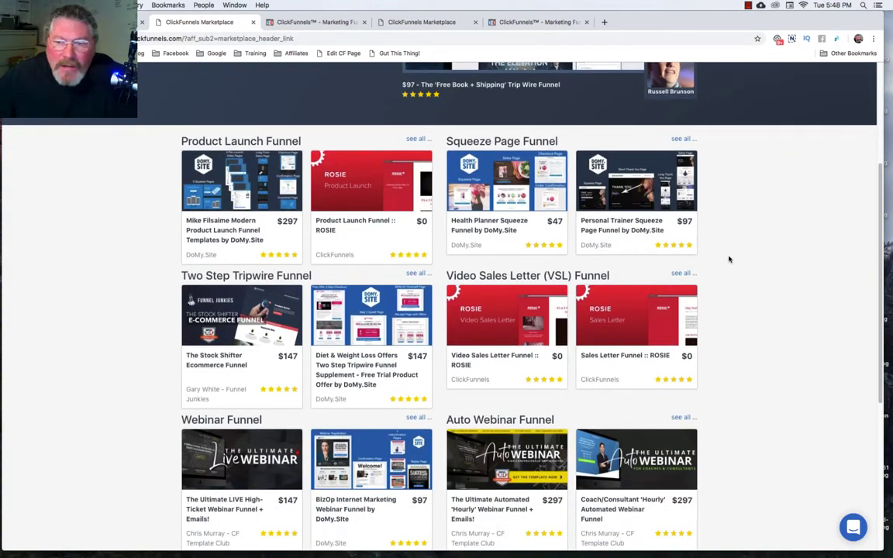
pyautogui.scroll(-2, 729, 259)
pyautogui.scroll(7, 729, 260)
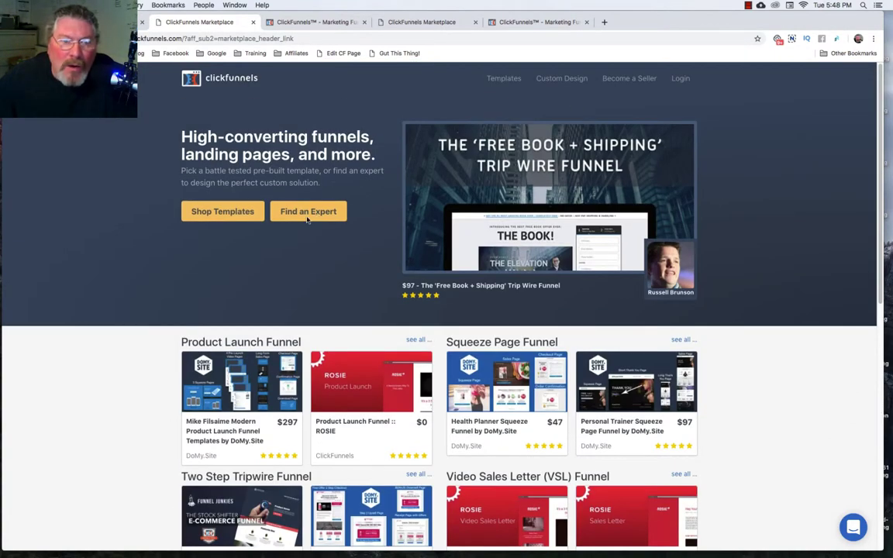
# - Browse Shop Templates filtered to Whole Funnels
pyautogui.click(226, 214)
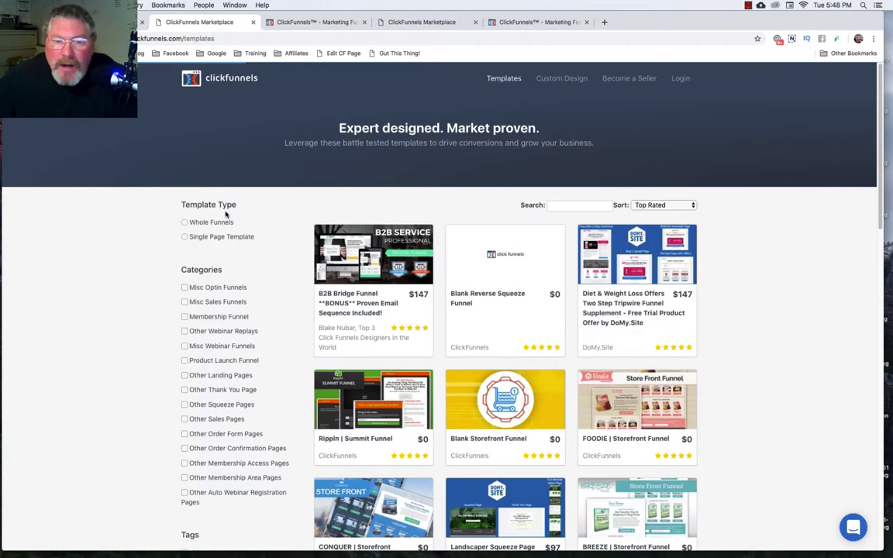
pyautogui.click(185, 222)
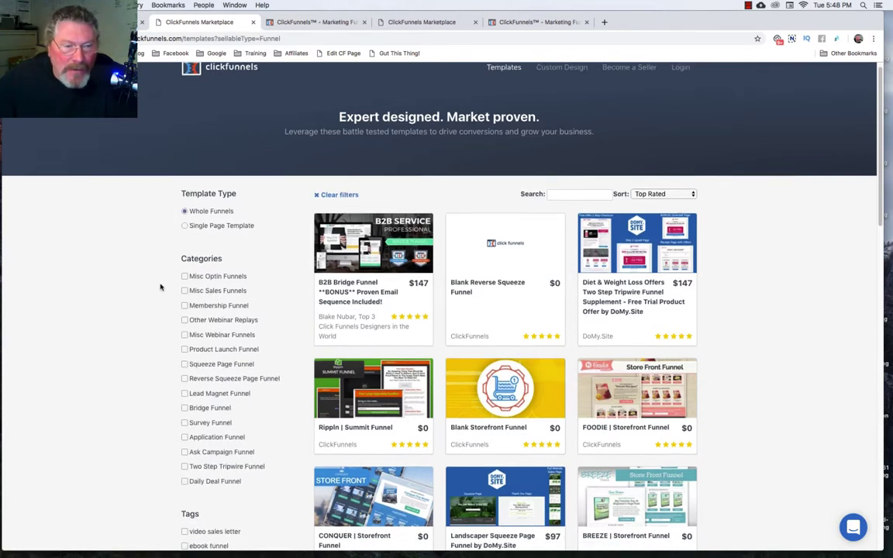
pyautogui.scroll(-2, 160, 286)
pyautogui.scroll(2, 233, 356)
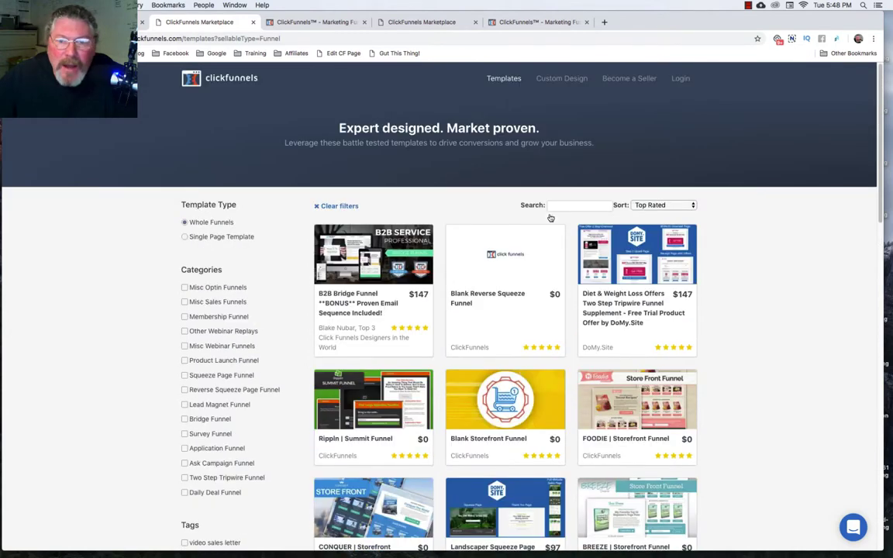
# - Search templates for 'mlm' and open the $297 #1 Network Marketer / MLM VSL Funnel
pyautogui.click(558, 205)
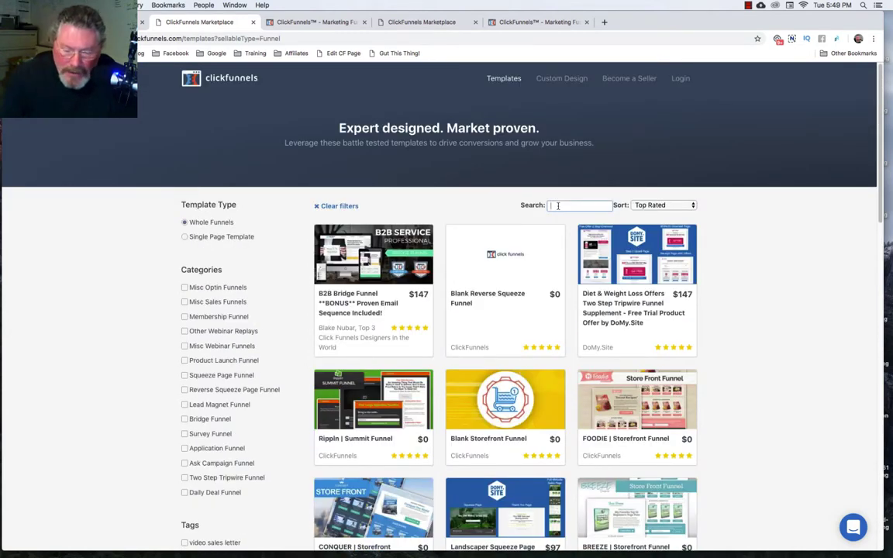
pyautogui.write('mlm')
pyautogui.press('Return')
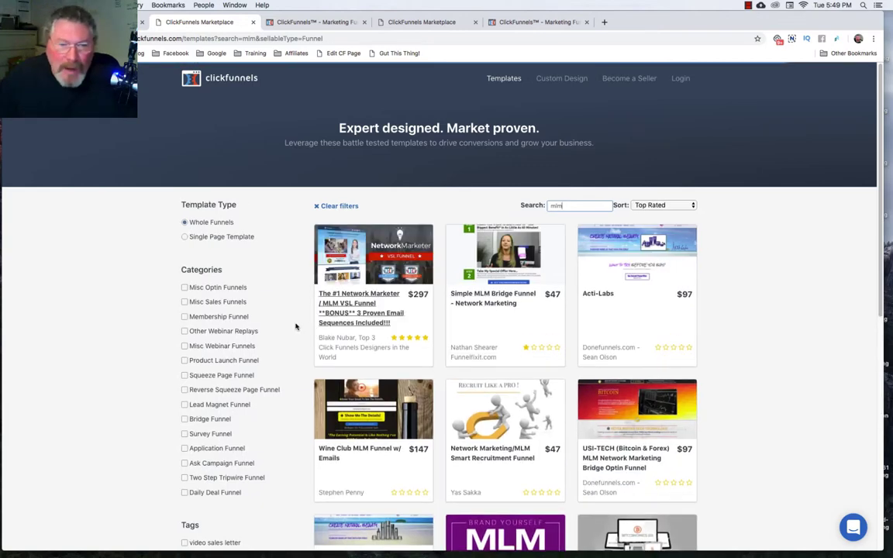
pyautogui.scroll(-3, 295, 325)
pyautogui.scroll(-2, 295, 328)
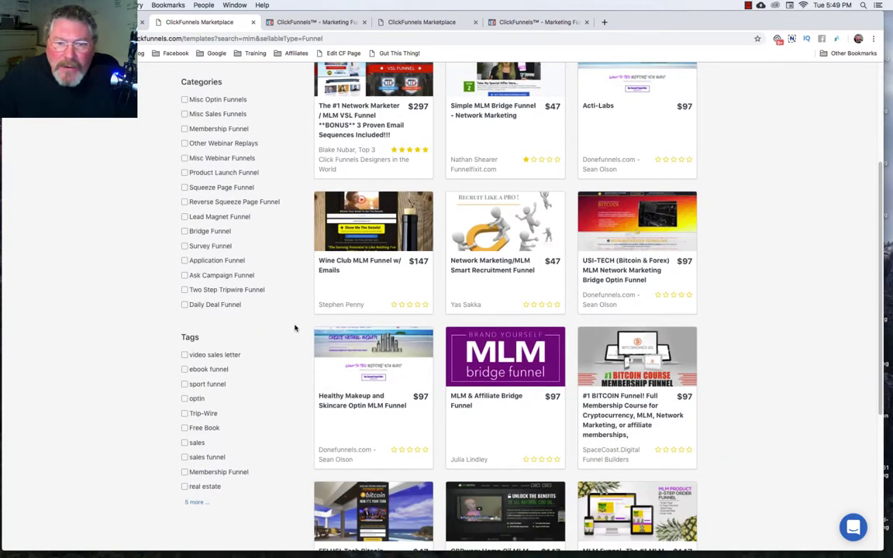
pyautogui.scroll(-5, 295, 328)
pyautogui.scroll(-1, 295, 328)
pyautogui.scroll(-1, 295, 328)
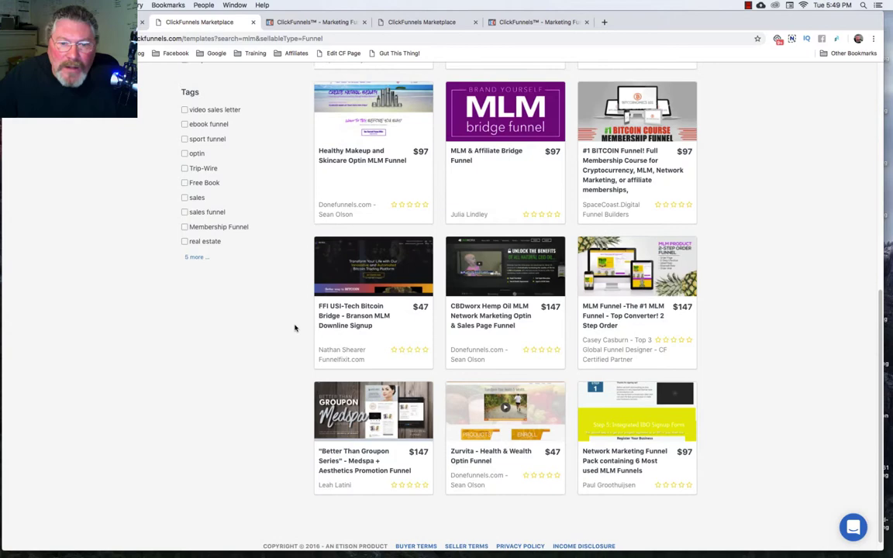
pyautogui.scroll(10, 295, 328)
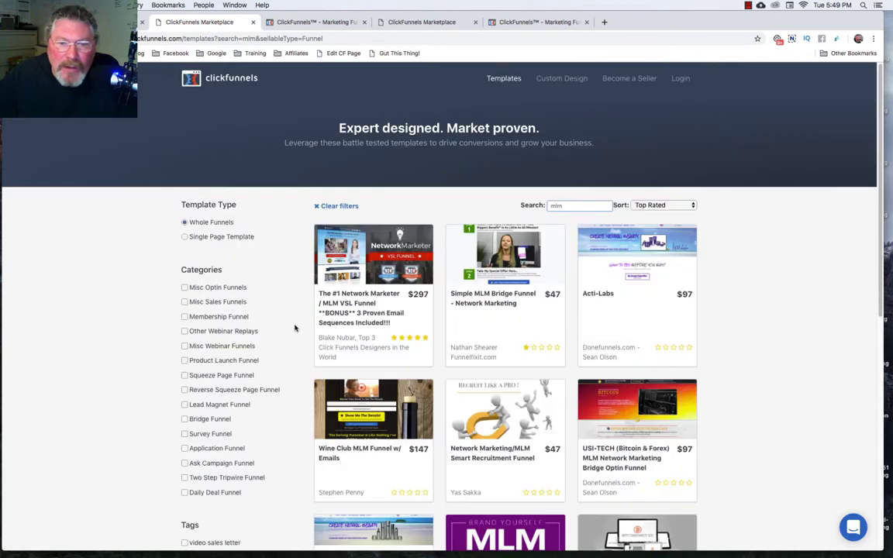
pyautogui.click(360, 298)
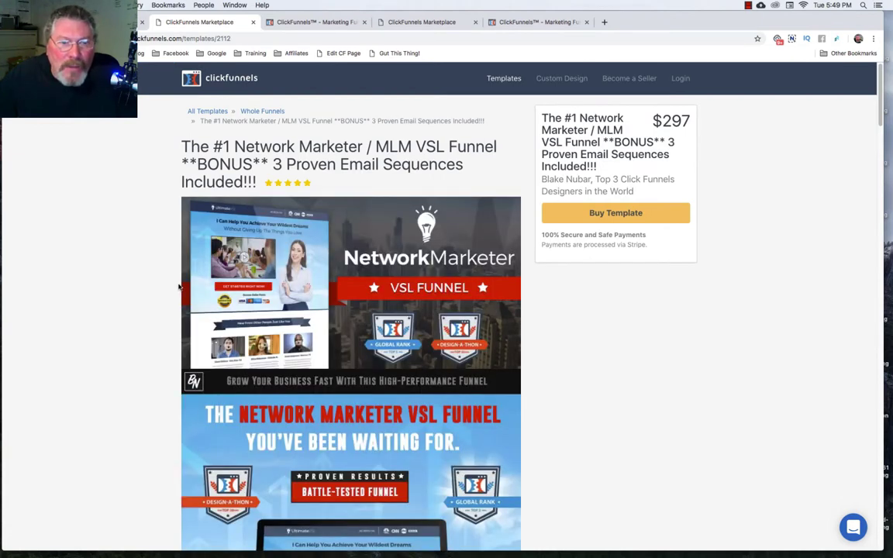
# - Preview the template's sales letter, one-time offer, downsell and thank-you pages, then return to Contacts
pyautogui.scroll(-2, 179, 288)
pyautogui.scroll(-2, 179, 288)
pyautogui.scroll(-1, 179, 288)
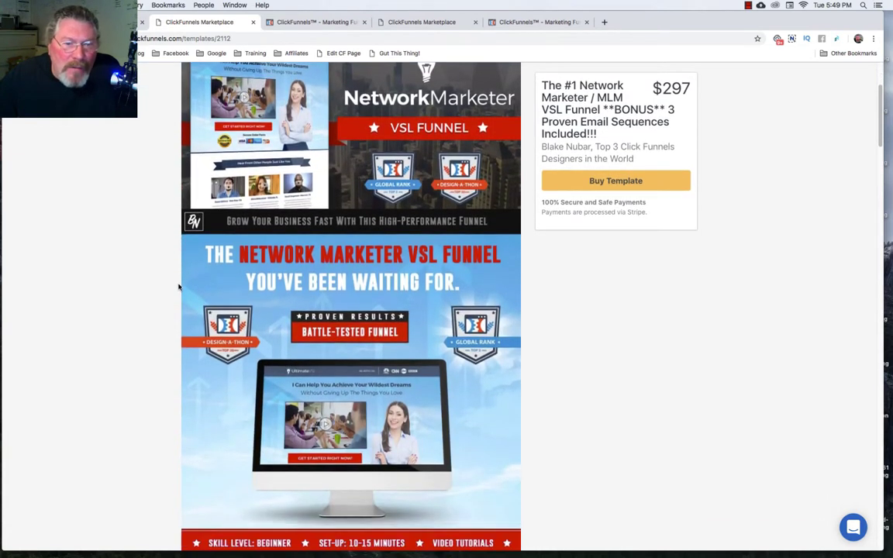
pyautogui.scroll(-2, 179, 288)
pyautogui.scroll(-1, 179, 287)
pyautogui.scroll(-1, 179, 288)
pyautogui.scroll(-1, 179, 288)
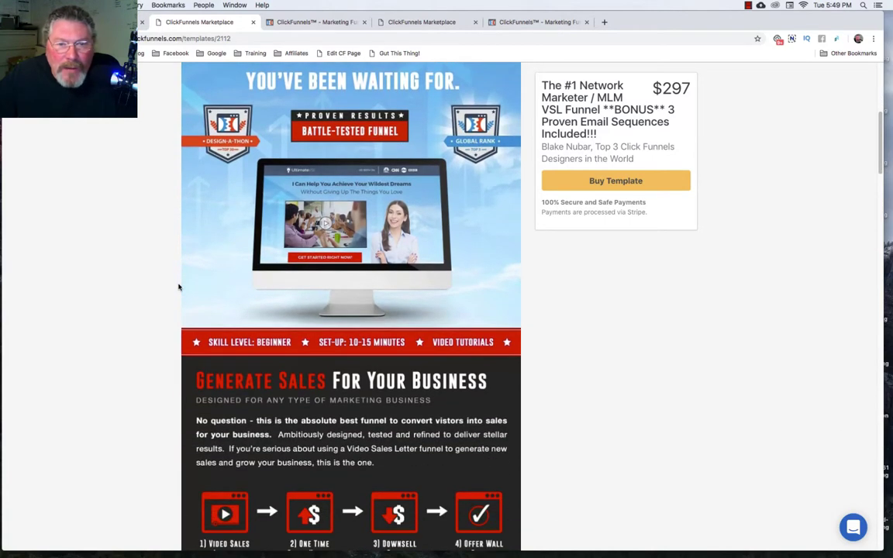
pyautogui.scroll(-2, 151, 306)
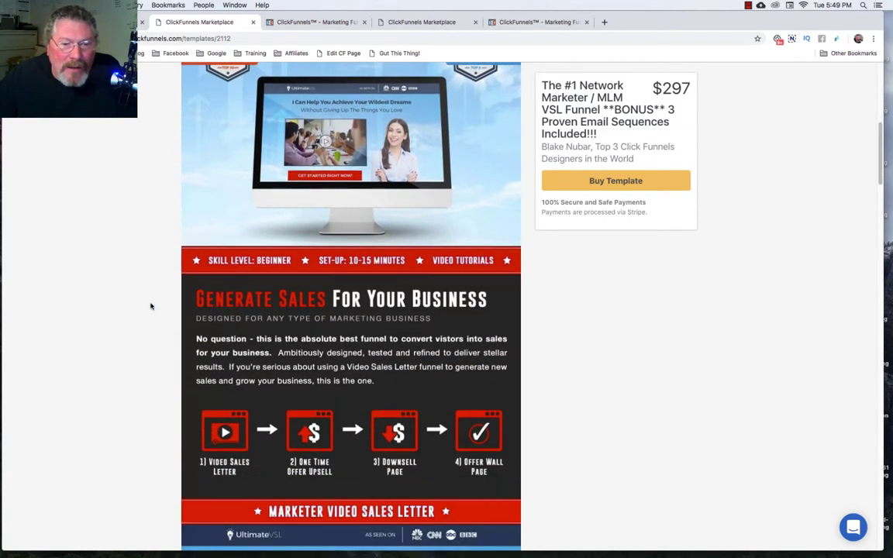
pyautogui.scroll(-5, 152, 305)
pyautogui.scroll(-3, 151, 306)
pyautogui.scroll(-2, 152, 306)
pyautogui.scroll(-2, 151, 306)
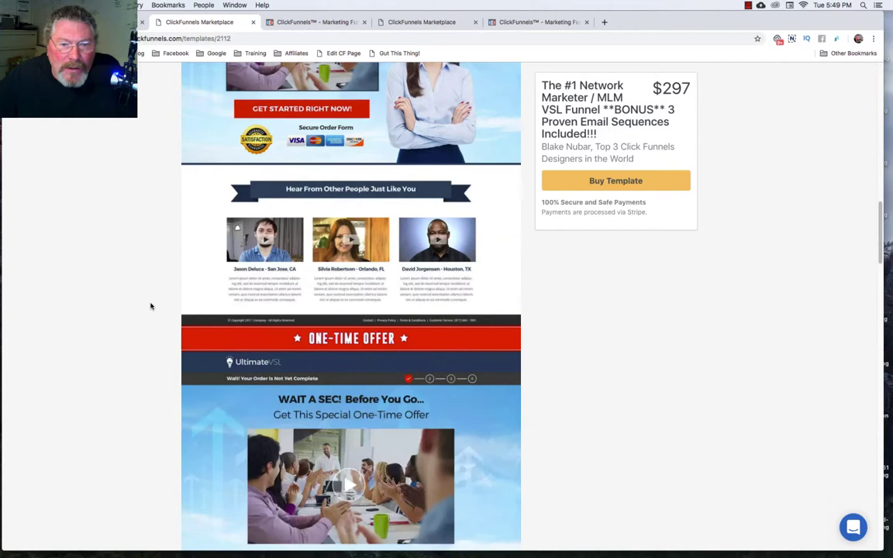
pyautogui.scroll(-2, 151, 307)
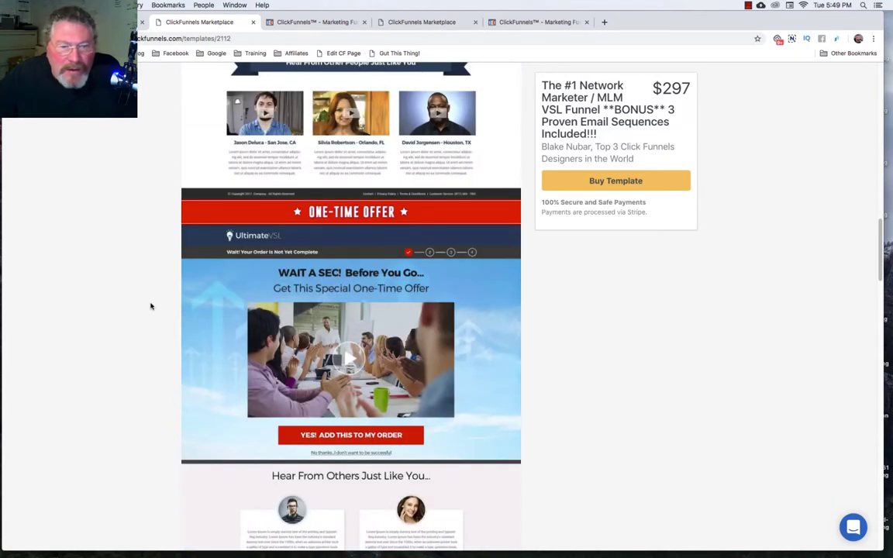
pyautogui.scroll(-3, 151, 306)
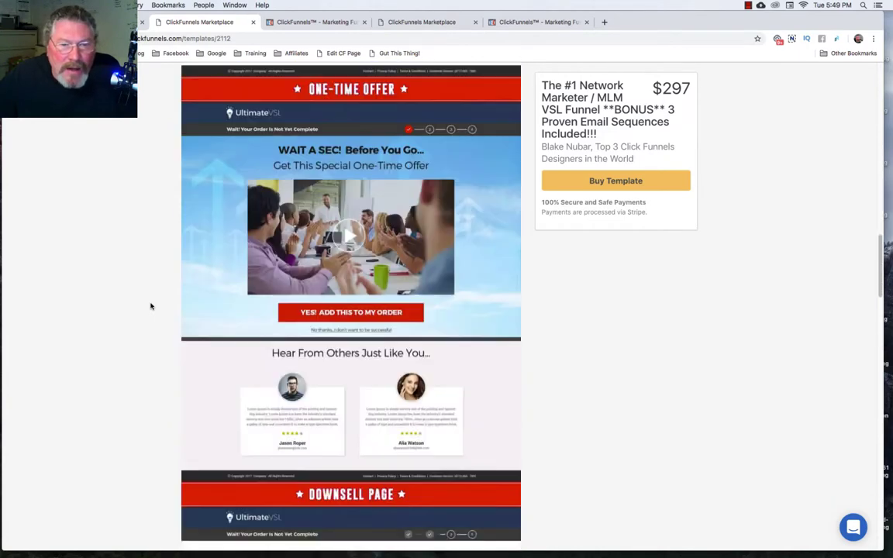
pyautogui.scroll(-2, 151, 306)
pyautogui.scroll(-3, 151, 306)
pyautogui.scroll(-8, 151, 305)
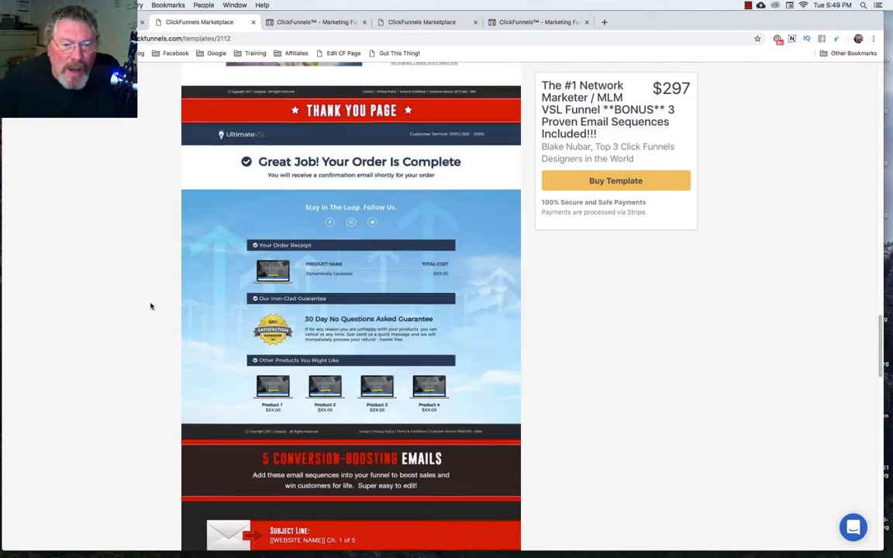
pyautogui.scroll(-6, 151, 306)
pyautogui.scroll(-1, 151, 307)
pyautogui.scroll(10, 151, 306)
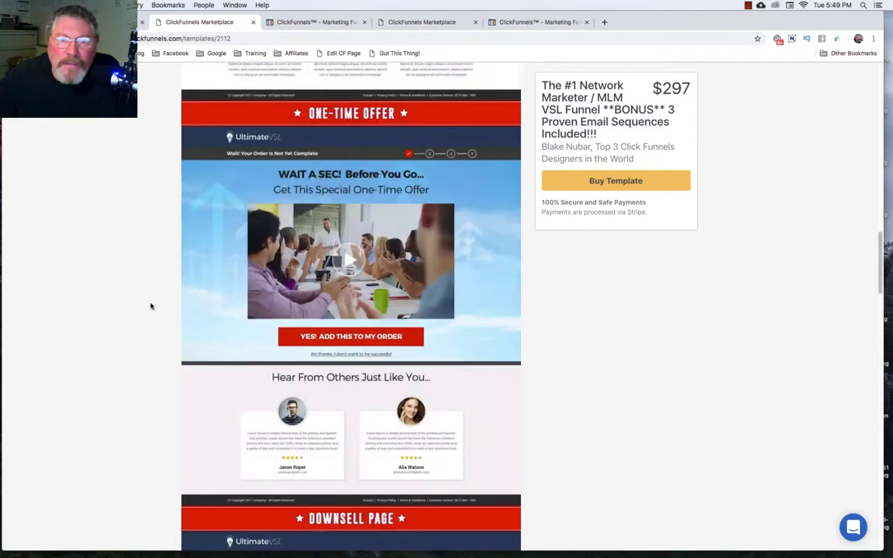
pyautogui.click(316, 24)
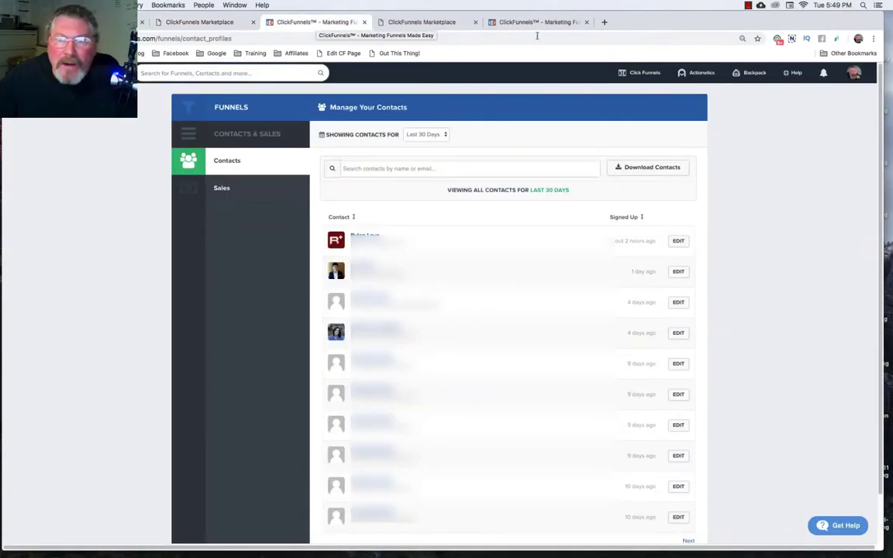
pyautogui.moveTo(643, 73)
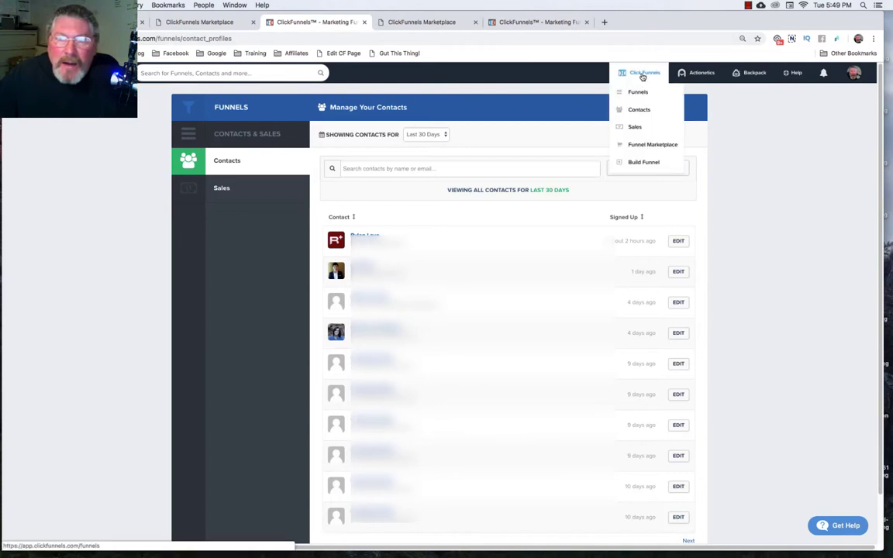
# - Open All Funnels and scroll through its funnel groups, including CF-Hacks, back to the top
pyautogui.click(636, 93)
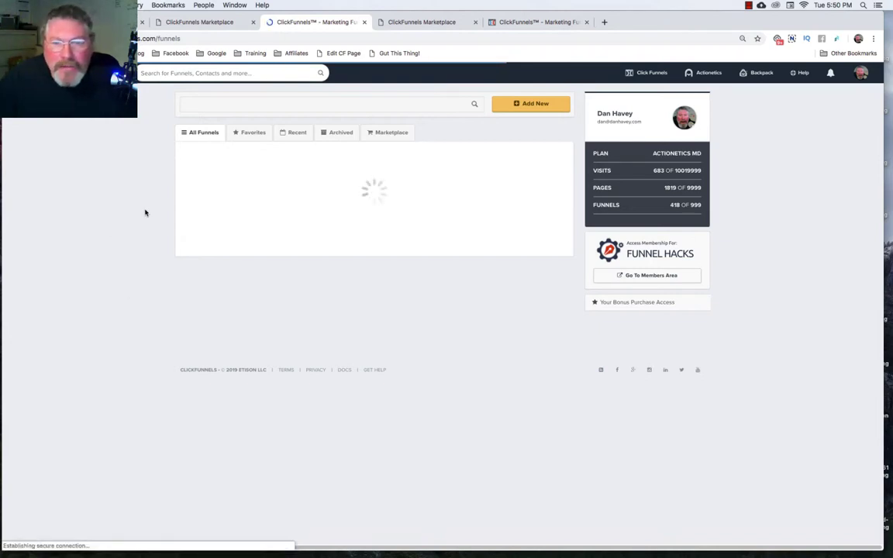
pyautogui.scroll(-15, 145, 213)
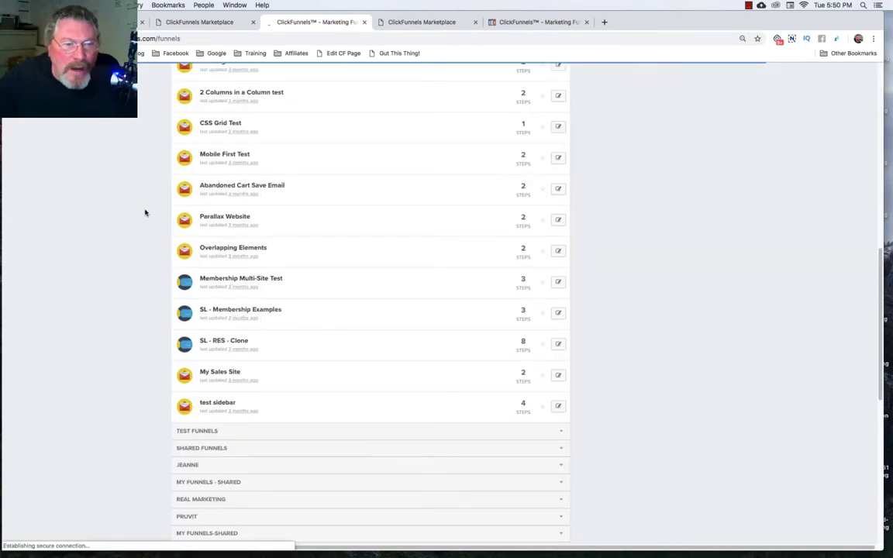
pyautogui.scroll(-10, 145, 213)
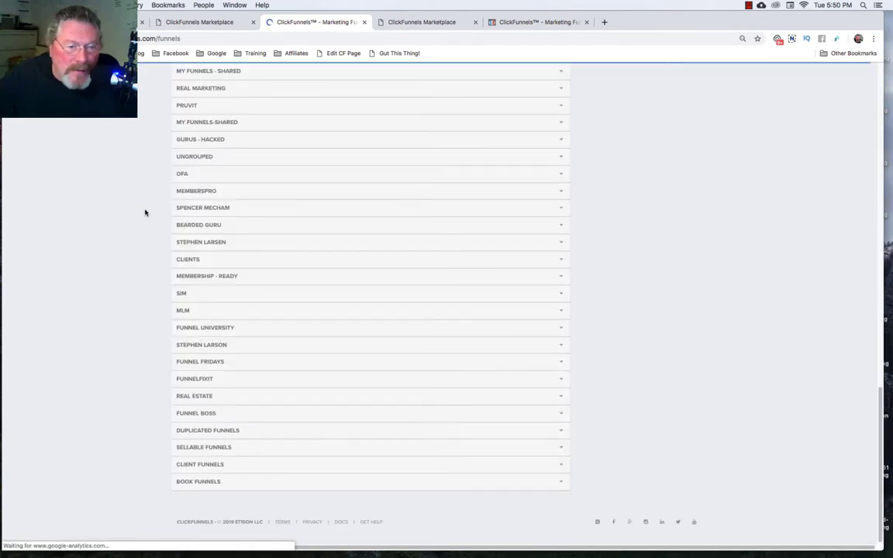
pyautogui.scroll(3, 145, 212)
pyautogui.scroll(-3, 145, 213)
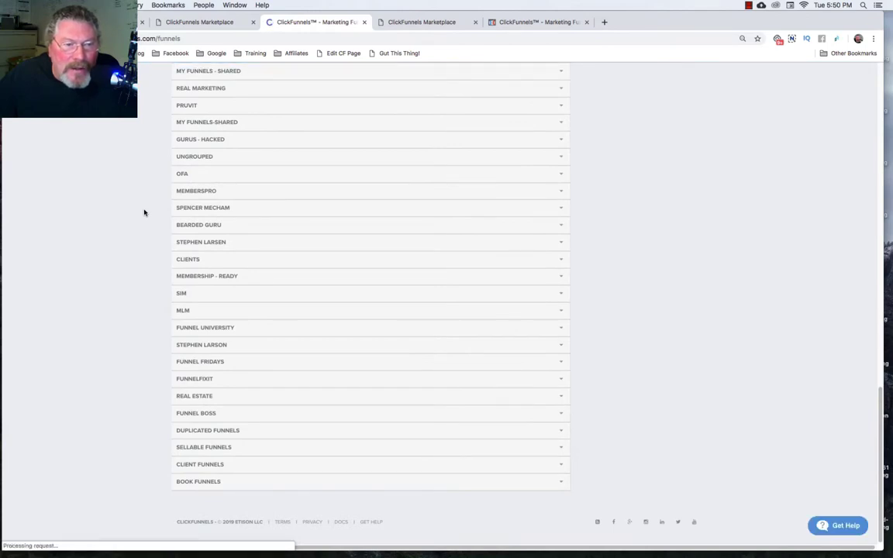
pyautogui.scroll(10, 144, 212)
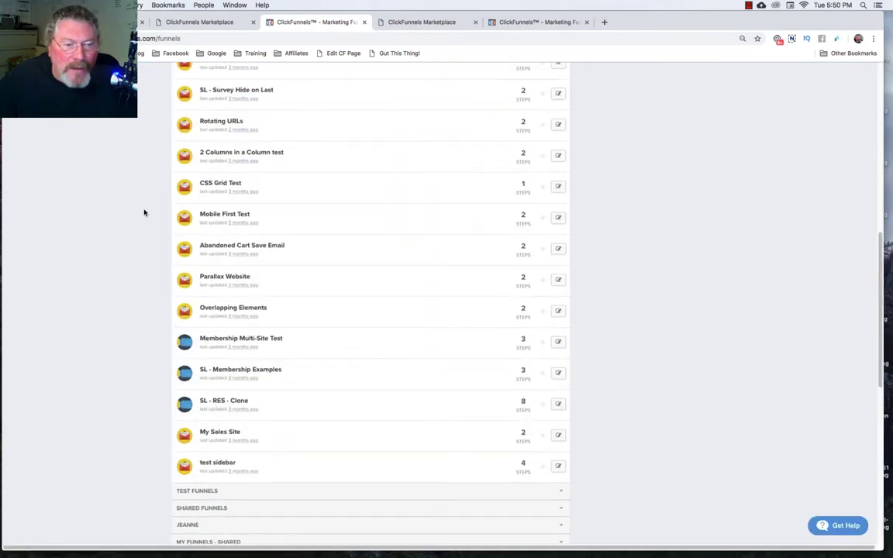
pyautogui.scroll(10, 144, 213)
pyautogui.scroll(3, 143, 209)
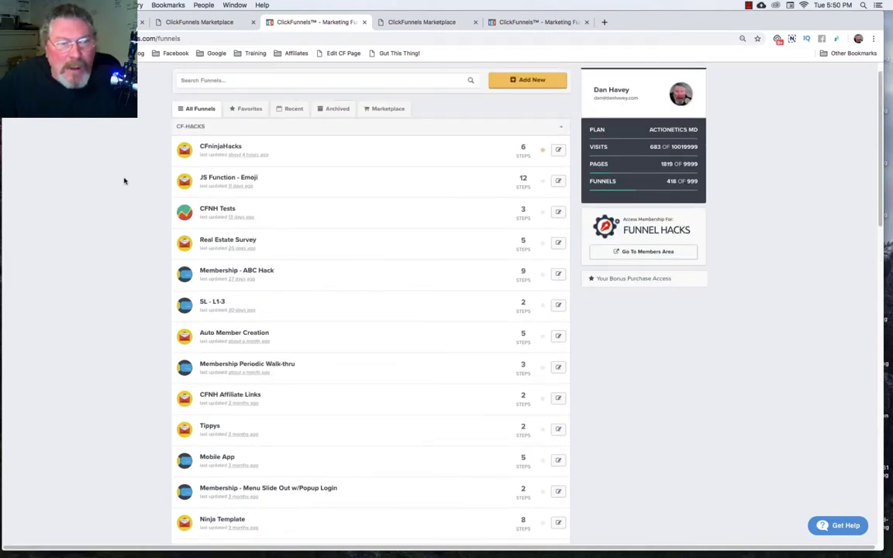
pyautogui.scroll(1, 124, 180)
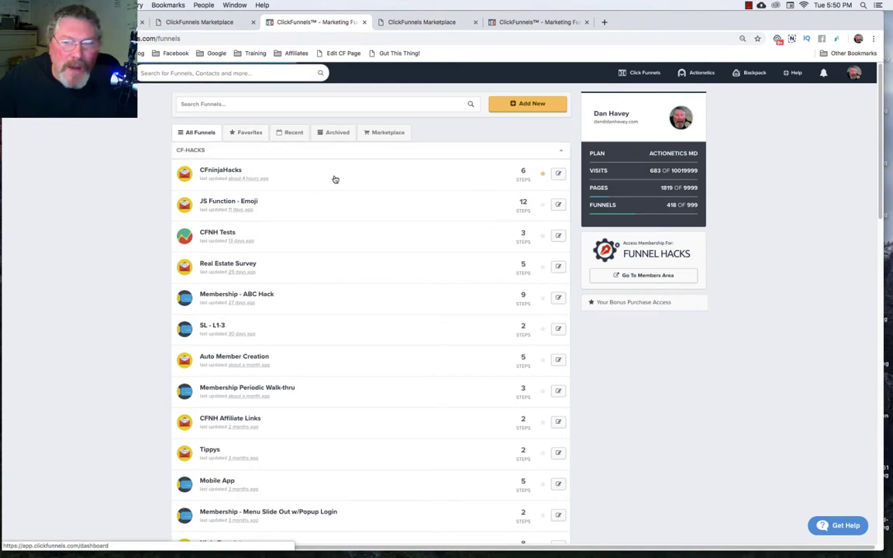
pyautogui.click(544, 175)
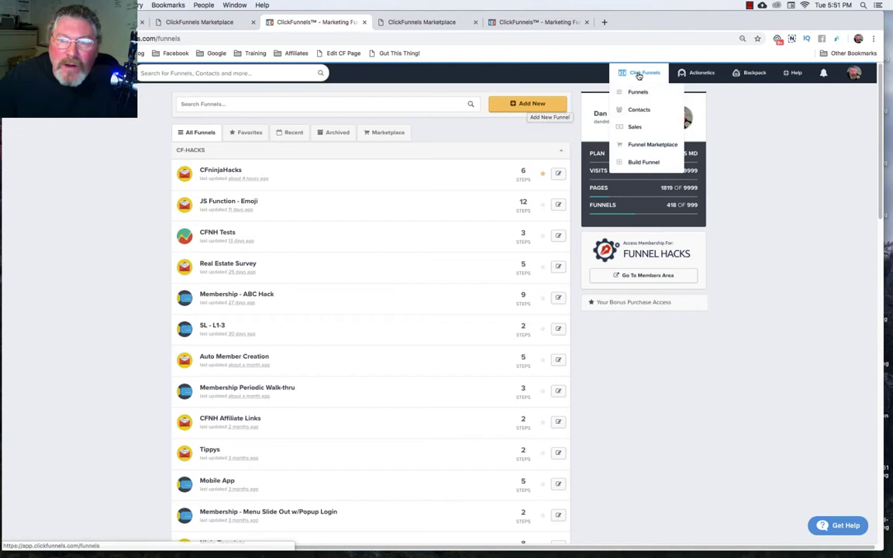
pyautogui.moveTo(641, 73)
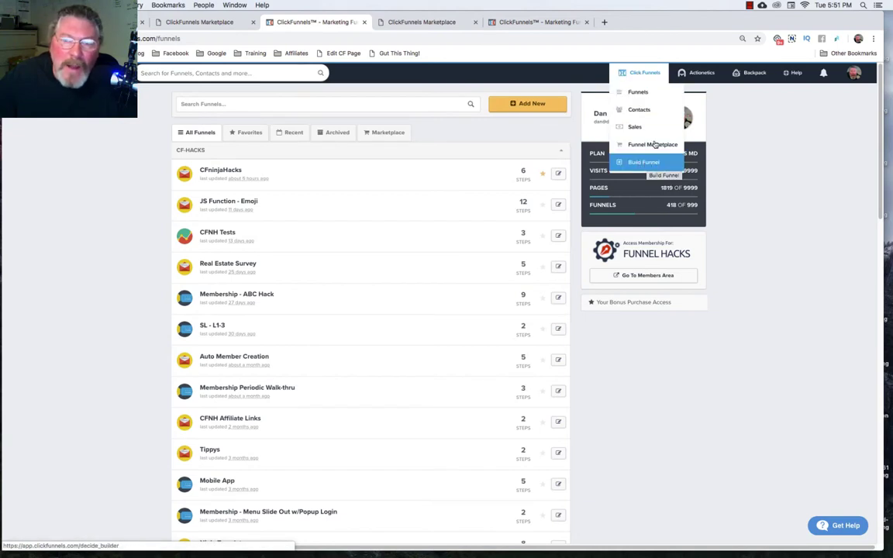
# - Start a new funnel with Add New to choose between the Cookbook and Classic Funnel Builder
pyautogui.click(534, 104)
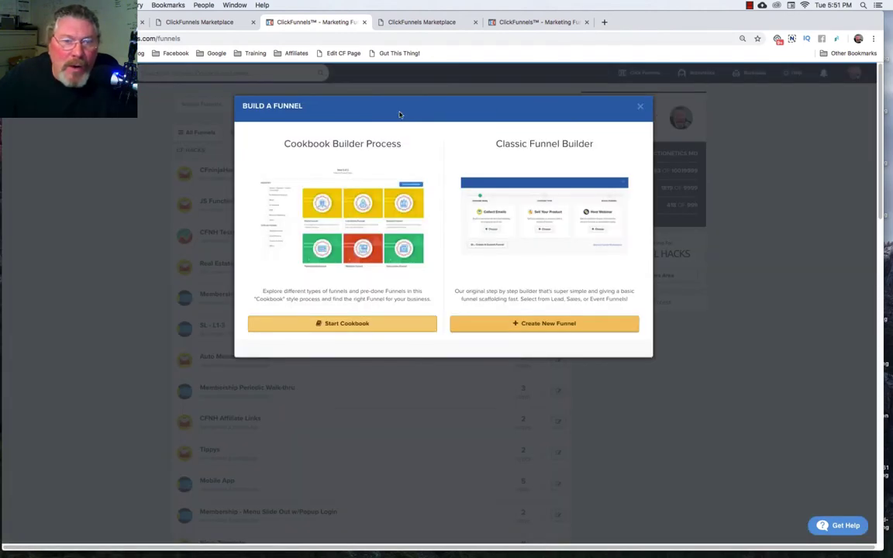